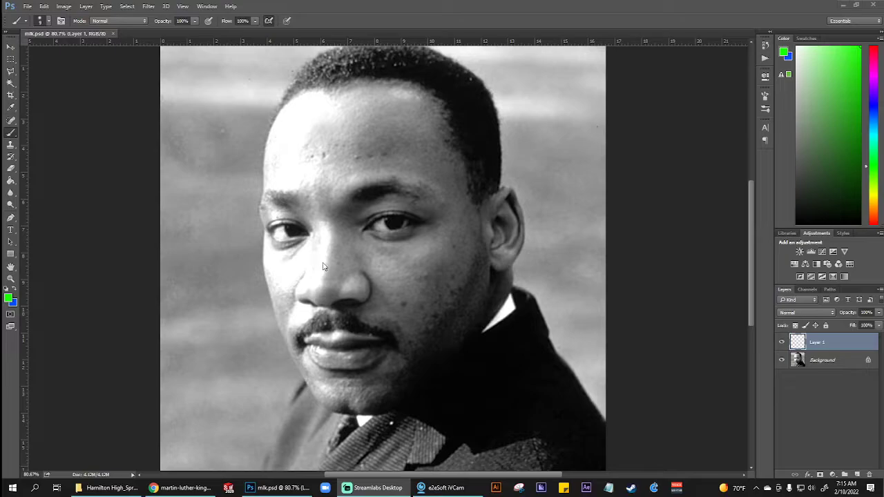
Step: Trace the edge of the highlight in green from the nose bridge down around the bright side of the nose to the nostril corner
scroll(324, 266, up, 5)
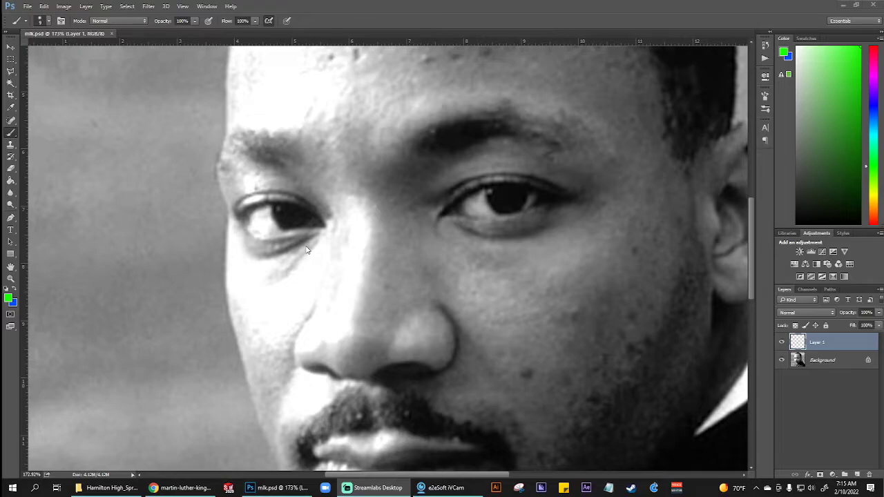
scroll(318, 305, down, 3)
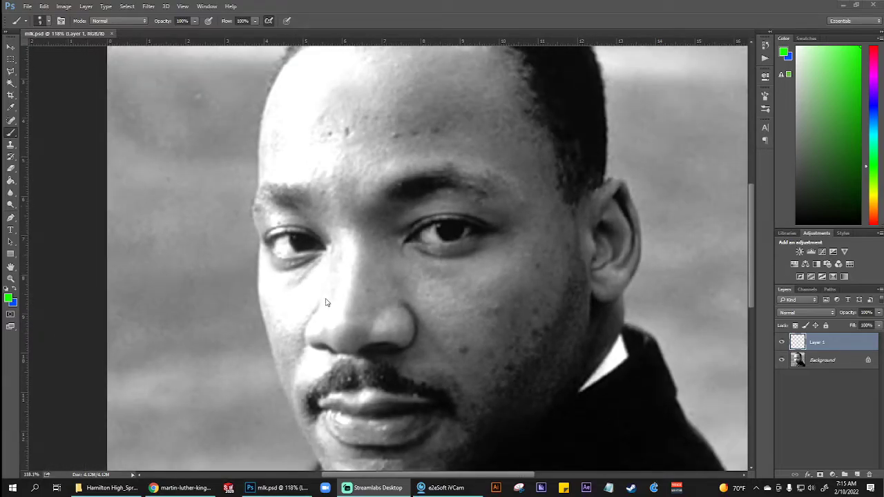
scroll(327, 301, up, 5)
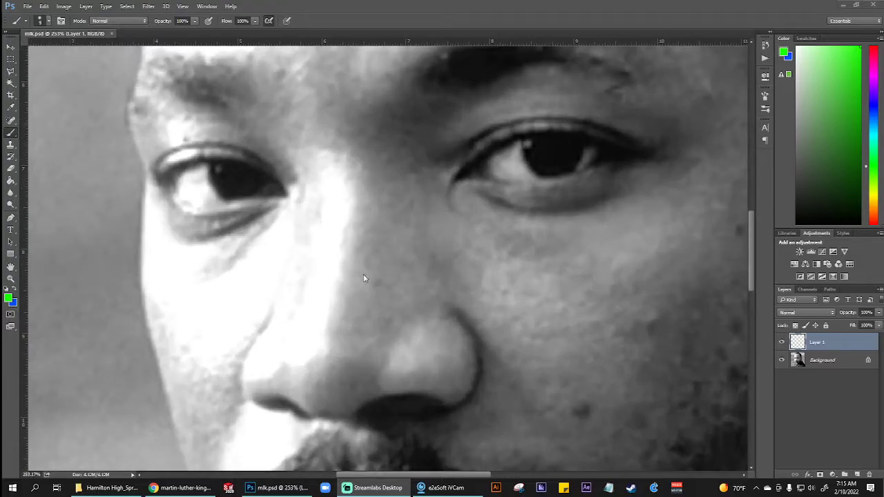
click(357, 176)
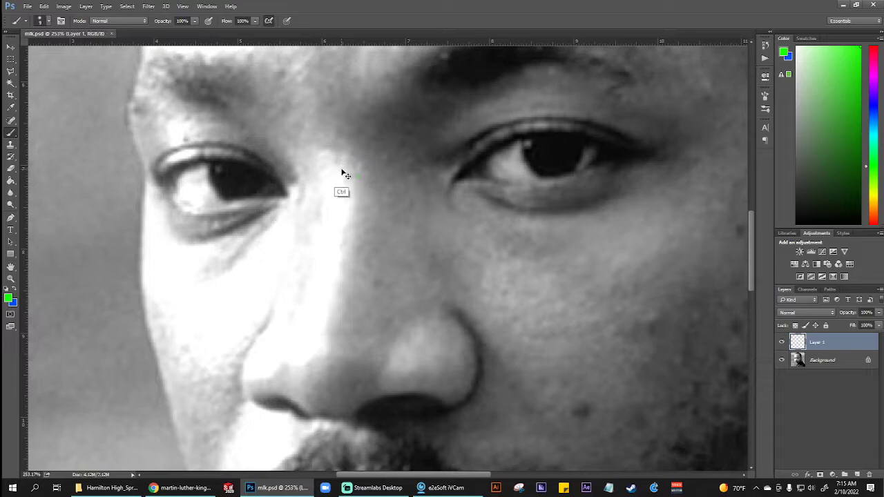
mouse_move(330, 167)
mouse_down()
mouse_move(350, 171)
mouse_move(354, 190)
mouse_move(327, 347)
mouse_move(247, 380)
mouse_move(248, 392)
mouse_up()
drag(388, 242, 395, 243)
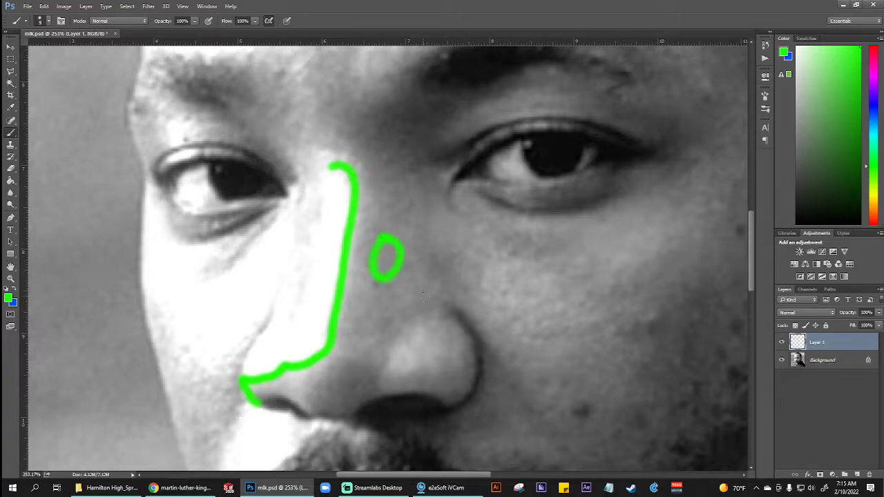
key(ctrl+z)
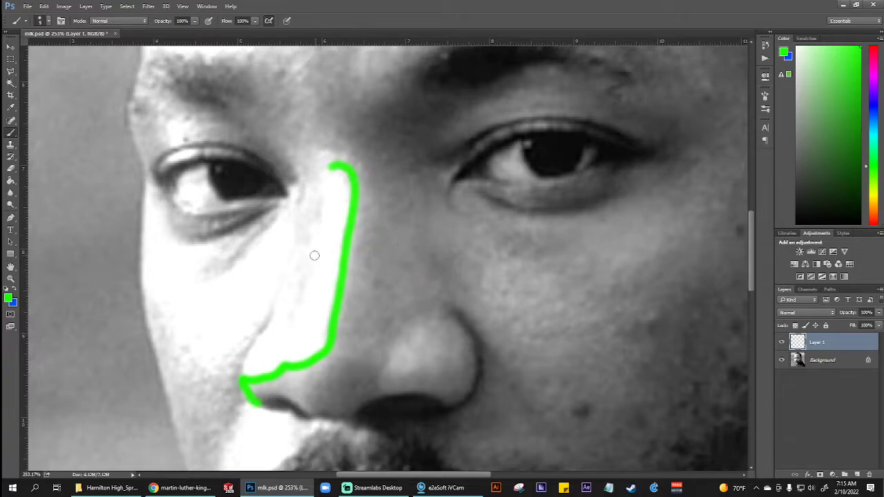
mouse_move(314, 256)
mouse_down()
mouse_move(299, 261)
mouse_move(312, 250)
mouse_up()
key(ctrl+z)
Step: Outline both dark nostrils, the nose's lower edge and the narrow shadow around the wing on the shaded side
mouse_move(258, 403)
mouse_down()
mouse_move(290, 403)
mouse_move(308, 413)
mouse_move(282, 412)
mouse_move(312, 419)
mouse_move(355, 416)
mouse_move(405, 389)
mouse_move(445, 402)
mouse_up()
drag(360, 417, 440, 407)
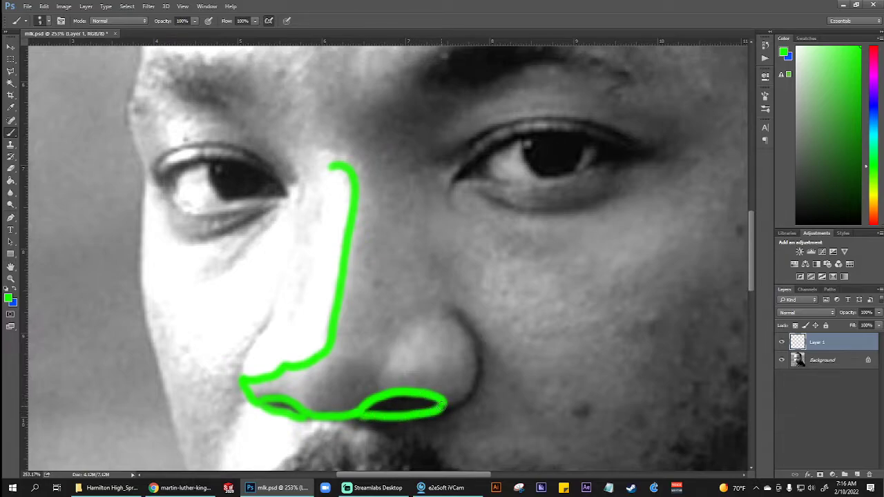
right_click(442, 407)
key(Escape)
mouse_move(442, 409)
mouse_down()
mouse_move(474, 378)
mouse_move(474, 354)
mouse_move(449, 315)
mouse_move(467, 319)
mouse_move(485, 359)
mouse_move(483, 388)
mouse_move(449, 405)
mouse_up()
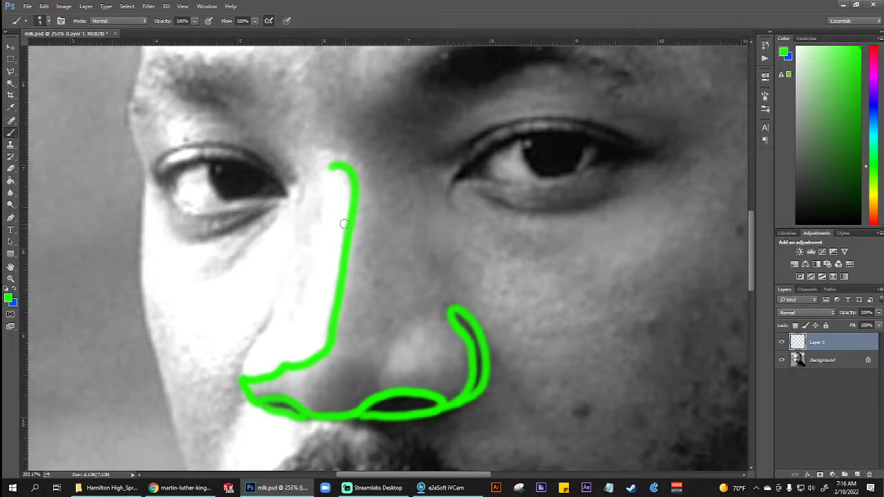
Step: Outline the bright cheek highlight from the nose bridge under the eye to the face edge and nostril, including the under-eye crease shadow
mouse_move(344, 223)
mouse_down()
mouse_move(359, 237)
mouse_move(399, 242)
mouse_up()
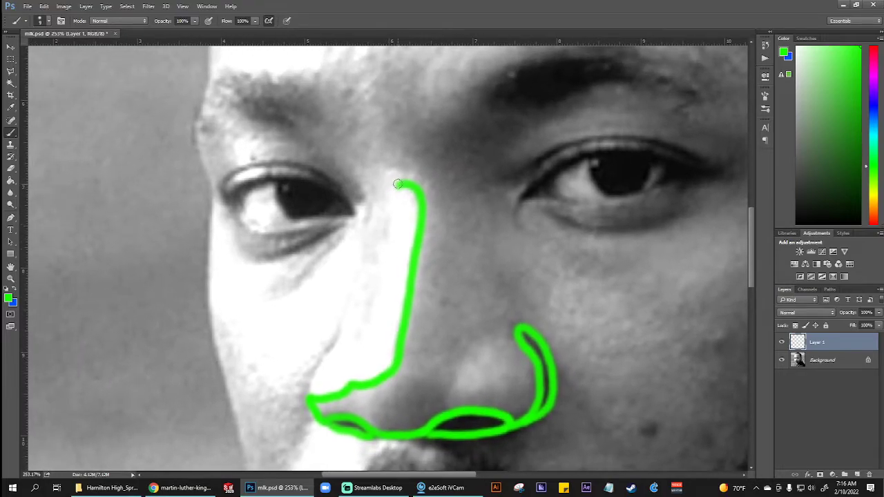
mouse_move(399, 184)
mouse_down()
mouse_move(383, 185)
mouse_move(314, 247)
mouse_move(267, 260)
mouse_move(238, 252)
mouse_move(232, 223)
mouse_move(211, 202)
mouse_up()
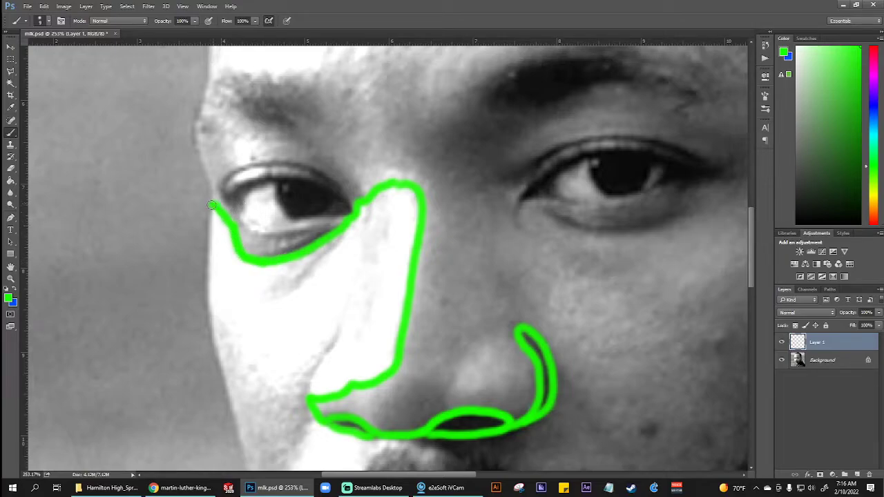
scroll(249, 261, down, 2)
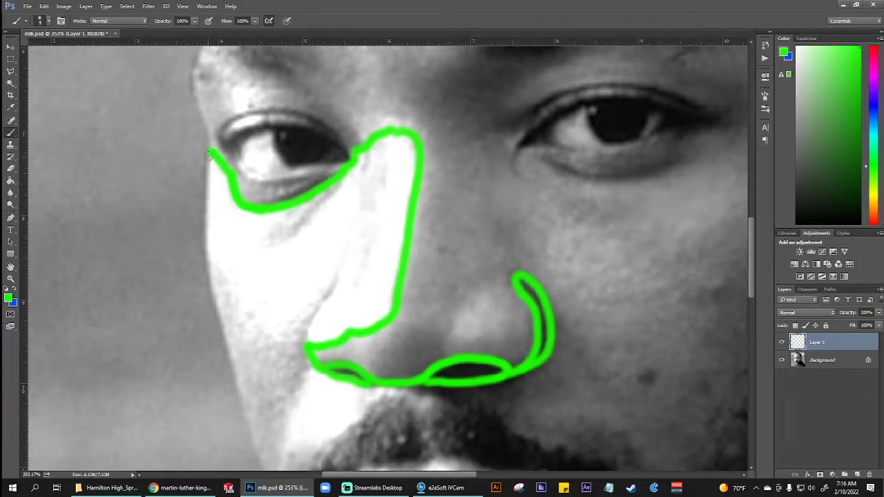
mouse_move(209, 155)
mouse_down()
mouse_move(207, 252)
mouse_move(235, 299)
mouse_move(276, 330)
mouse_move(333, 283)
mouse_move(305, 339)
mouse_up()
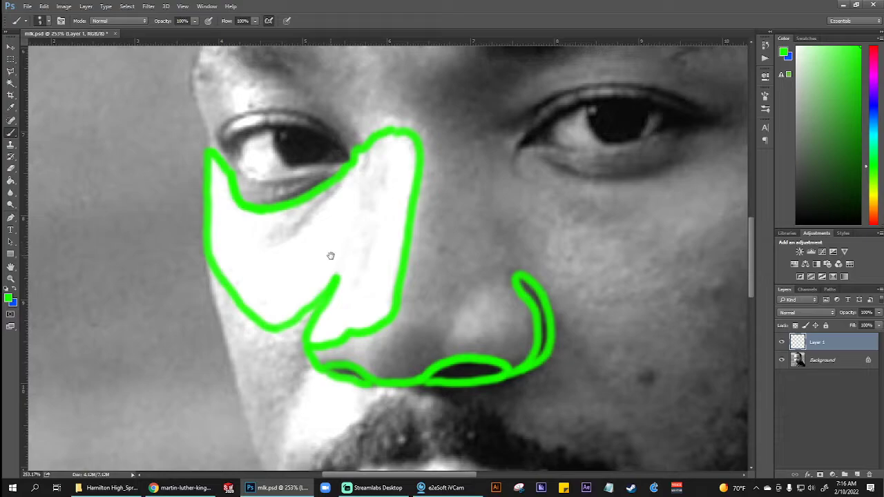
drag(331, 256, 345, 237)
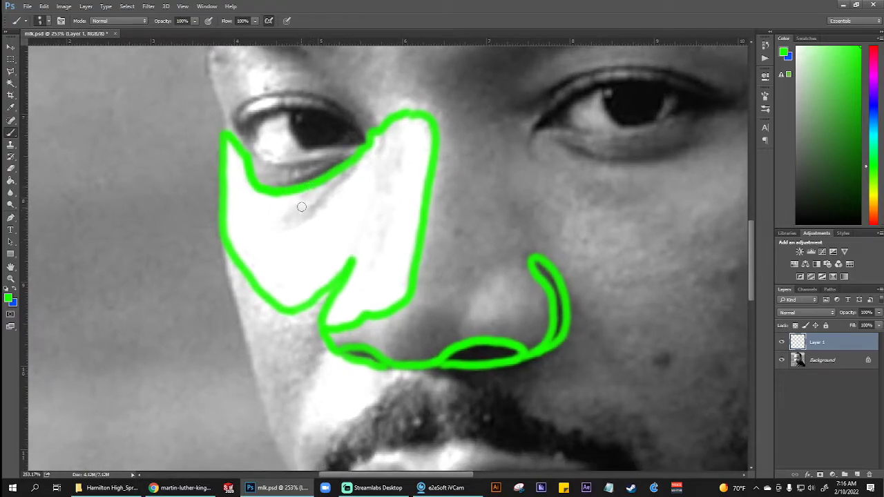
mouse_move(292, 191)
mouse_down()
mouse_move(285, 222)
mouse_move(307, 215)
mouse_move(344, 170)
mouse_up()
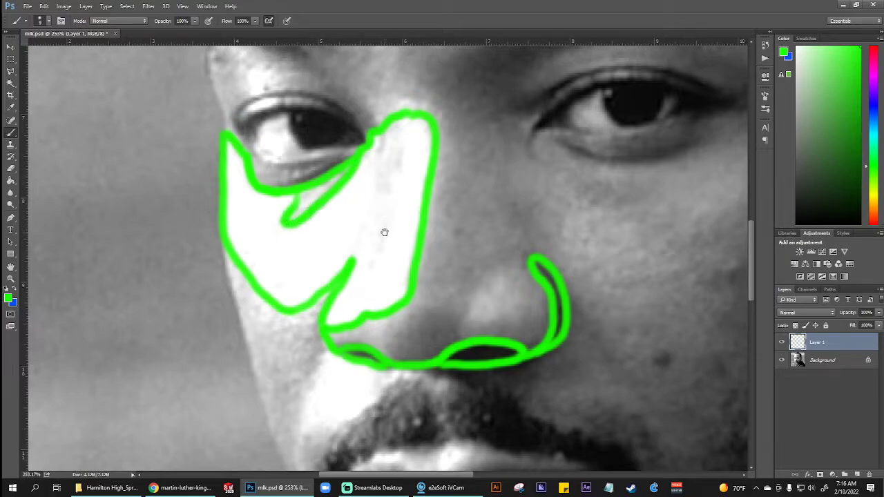
Step: Outline the shadow shape under the nose tip and the small highlight beside it, joining it to the nostril wing
mouse_move(383, 232)
mouse_down()
mouse_move(337, 190)
mouse_move(302, 179)
mouse_up()
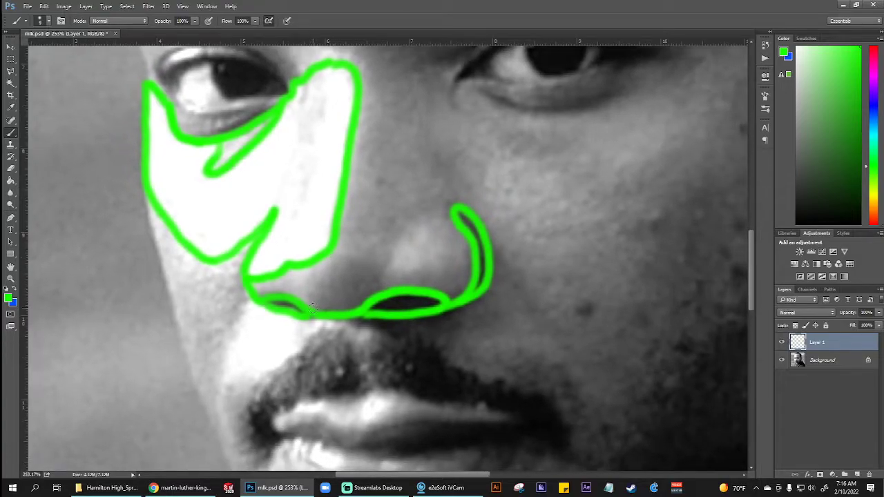
mouse_move(339, 263)
mouse_down()
mouse_move(392, 245)
mouse_move(381, 277)
mouse_up()
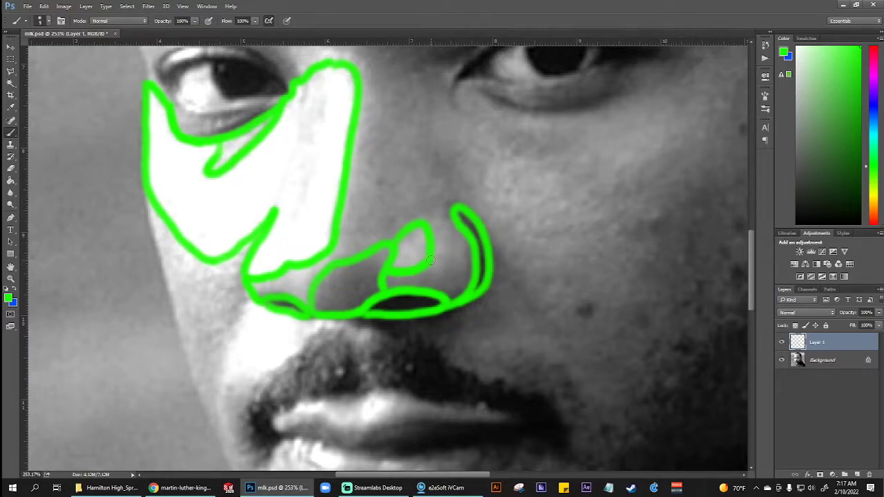
mouse_move(430, 259)
mouse_down()
mouse_move(468, 257)
mouse_move(473, 238)
mouse_up()
mouse_move(480, 190)
mouse_down()
mouse_move(435, 193)
mouse_move(377, 242)
mouse_move(368, 293)
mouse_move(359, 297)
mouse_up()
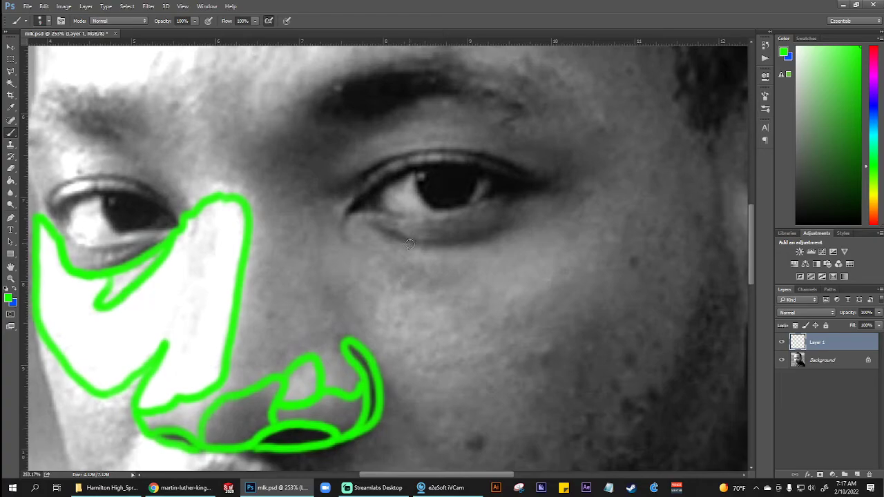
mouse_move(411, 245)
mouse_down()
mouse_move(394, 270)
mouse_move(395, 241)
mouse_up()
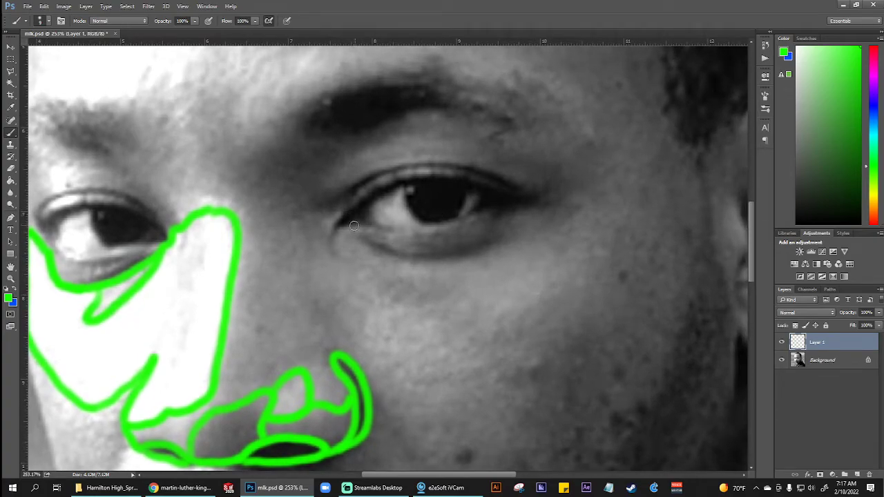
mouse_move(340, 223)
mouse_down()
mouse_move(409, 178)
mouse_move(455, 176)
mouse_move(522, 194)
mouse_up()
mouse_move(362, 220)
mouse_down()
mouse_move(440, 221)
mouse_move(497, 200)
mouse_up()
drag(407, 184, 424, 219)
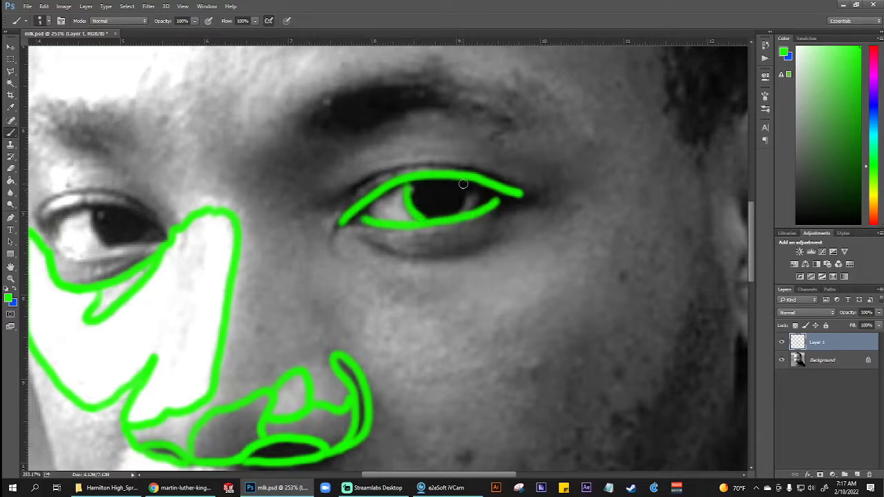
drag(462, 183, 458, 207)
drag(456, 158, 424, 221)
drag(426, 157, 464, 225)
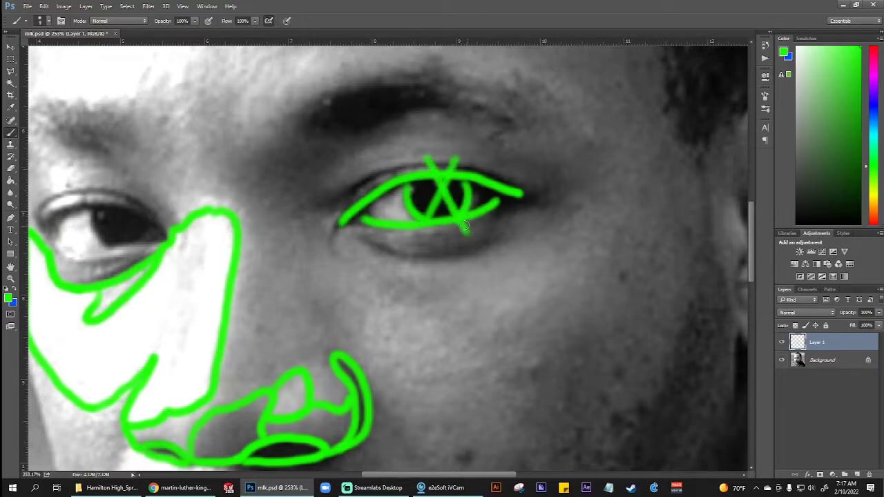
key(ctrl+alt+z)
key(ctrl+alt+z)
key(ctrl+alt+z)
key(ctrl+alt+z)
key(ctrl+alt+z)
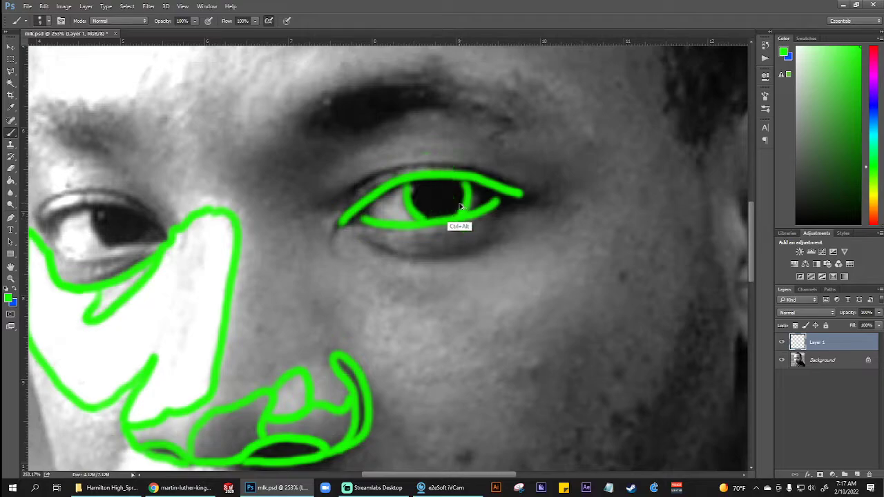
key(ctrl+alt+z)
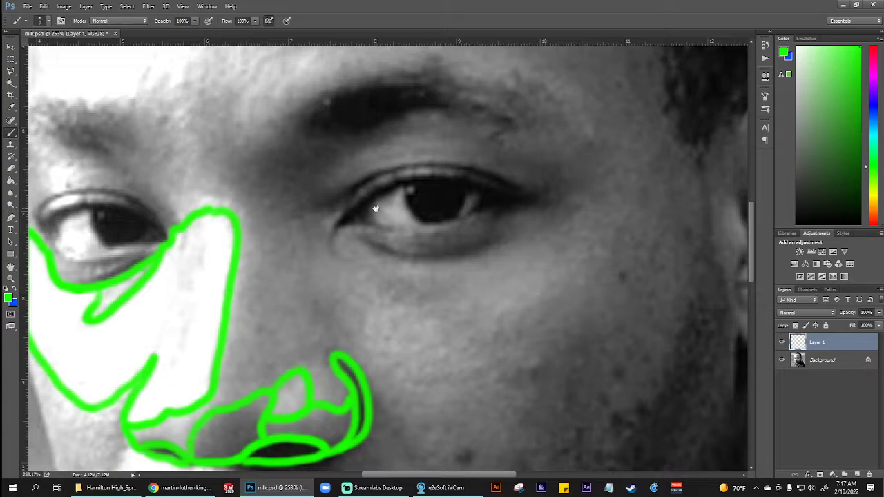
Step: Trace the shaded-side eye as one connected dark shape of upper lash line, iris and outer corner, and close off the eye white
drag(375, 207, 395, 200)
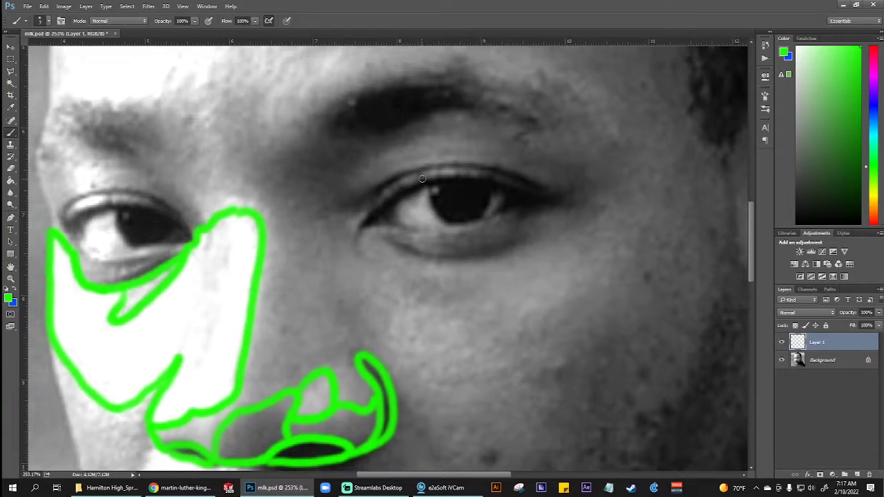
mouse_move(417, 181)
mouse_down()
mouse_move(363, 226)
mouse_move(387, 224)
mouse_move(410, 197)
mouse_up()
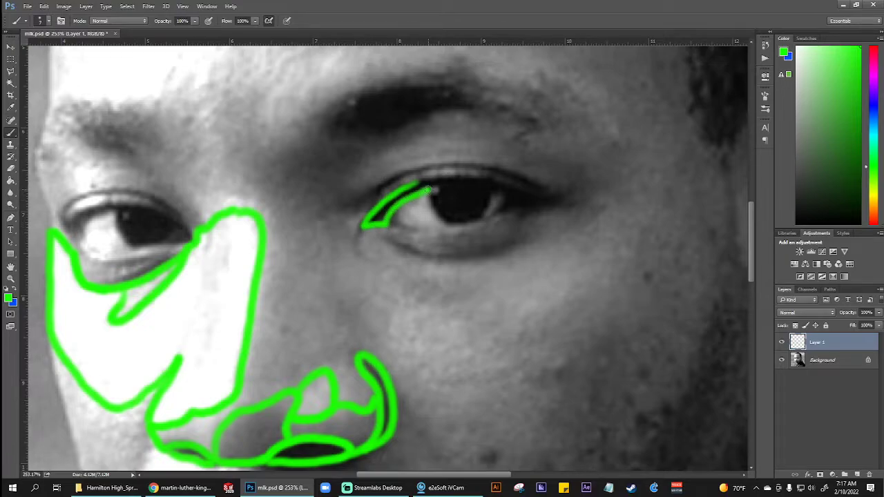
mouse_move(428, 188)
mouse_down()
mouse_move(442, 218)
mouse_move(470, 222)
mouse_move(485, 216)
mouse_move(492, 188)
mouse_move(505, 197)
mouse_move(500, 211)
mouse_move(530, 213)
mouse_move(556, 199)
mouse_up()
mouse_move(412, 185)
mouse_down()
mouse_move(461, 176)
mouse_move(547, 196)
mouse_move(545, 188)
mouse_up()
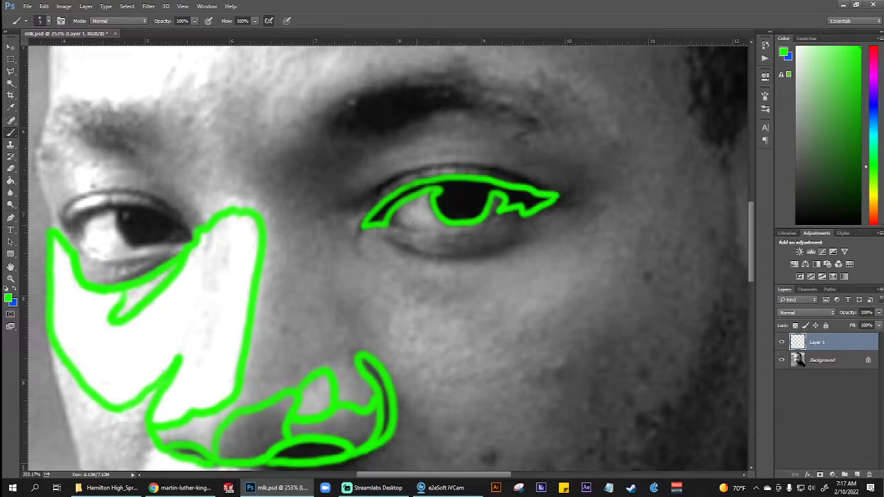
mouse_move(398, 209)
mouse_down()
mouse_move(407, 228)
mouse_move(388, 221)
mouse_move(450, 228)
mouse_move(517, 215)
mouse_up()
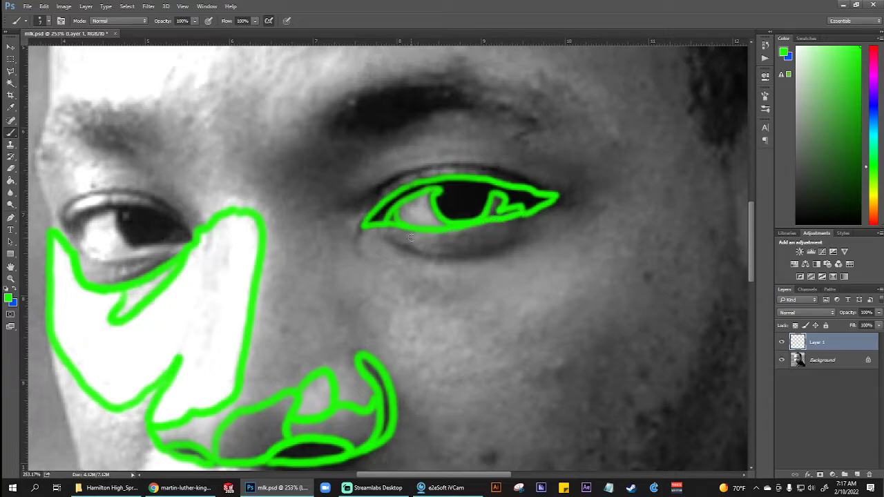
Step: Outline the lower eyelid of the shaded-side eye and divide it into separate light and dark value shapes
mouse_move(389, 242)
mouse_down()
mouse_move(447, 261)
mouse_move(514, 239)
mouse_up()
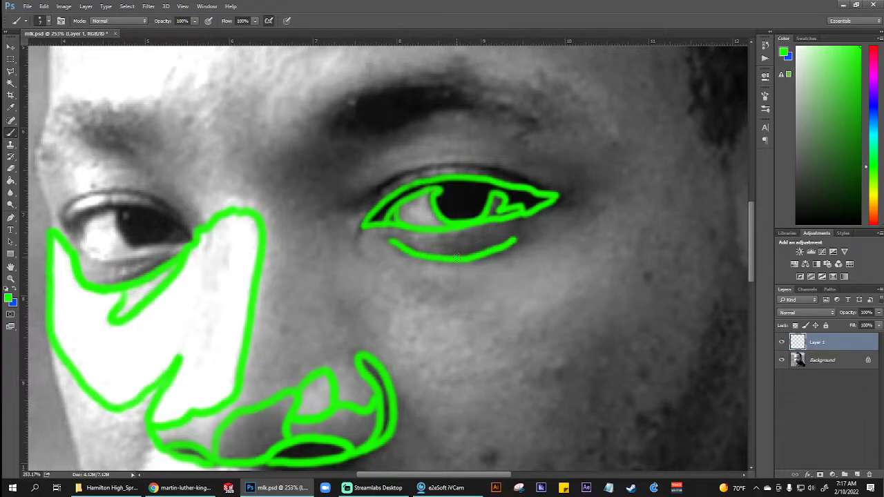
key(ctrl+z)
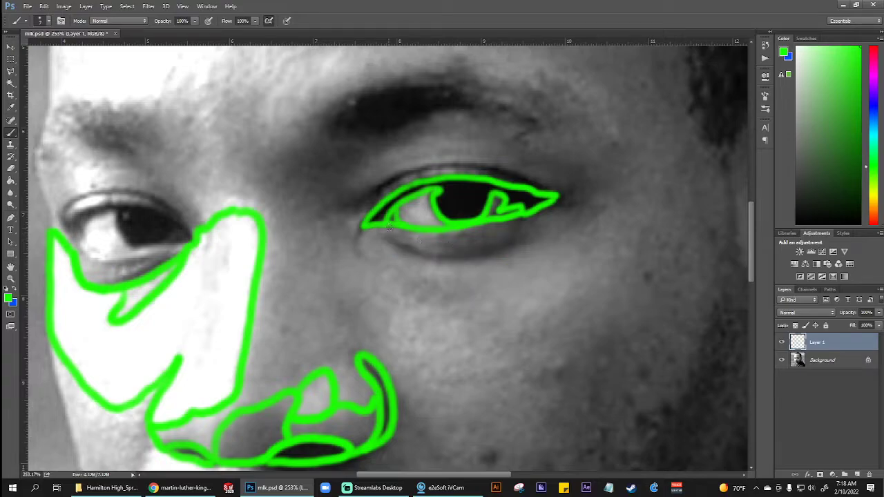
mouse_move(385, 230)
mouse_down()
mouse_move(390, 242)
mouse_move(446, 260)
mouse_move(515, 242)
mouse_move(526, 218)
mouse_up()
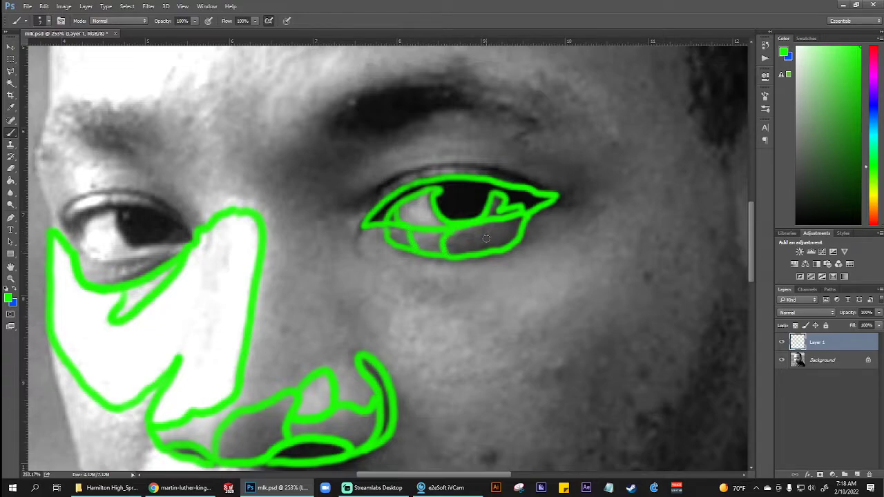
Step: Outline the darkest part of the eyebrow above the traced eye and the softer shadow shape surrounding it
mouse_move(476, 238)
mouse_down()
mouse_move(435, 241)
mouse_move(479, 251)
mouse_move(417, 256)
mouse_move(438, 238)
mouse_up()
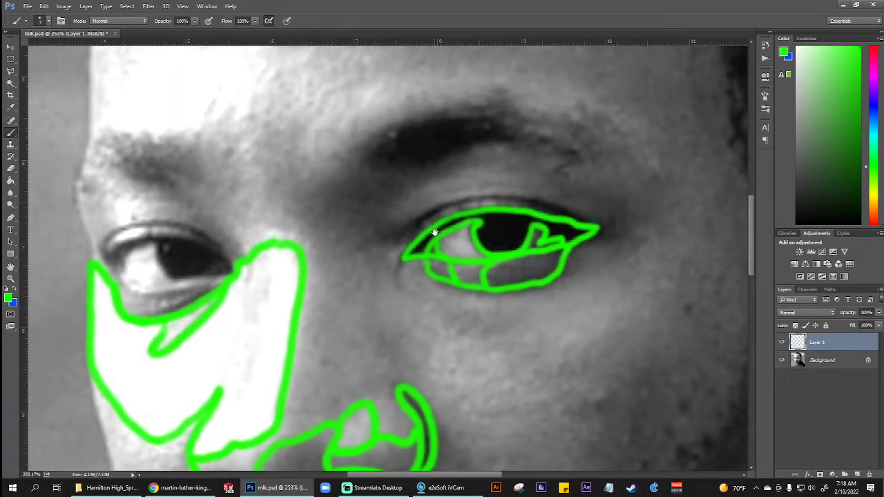
mouse_move(405, 129)
mouse_down()
mouse_move(376, 158)
mouse_move(438, 159)
mouse_move(482, 141)
mouse_move(512, 141)
mouse_up()
mouse_move(406, 129)
mouse_down()
mouse_move(486, 120)
mouse_move(512, 140)
mouse_up()
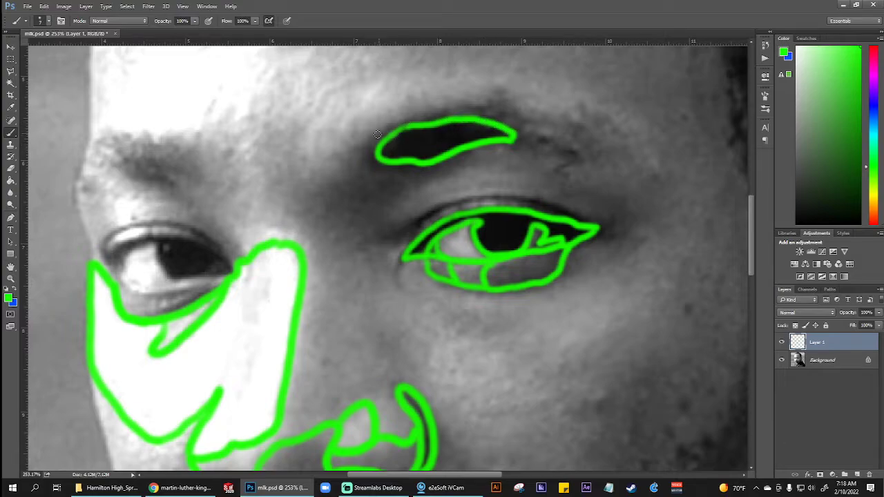
mouse_move(387, 130)
mouse_down()
mouse_move(331, 194)
mouse_move(339, 235)
mouse_move(380, 226)
mouse_move(446, 176)
mouse_up()
mouse_move(483, 163)
mouse_down()
mouse_move(541, 148)
mouse_move(536, 124)
mouse_move(509, 113)
mouse_move(456, 111)
mouse_up()
key(ctrl+1)
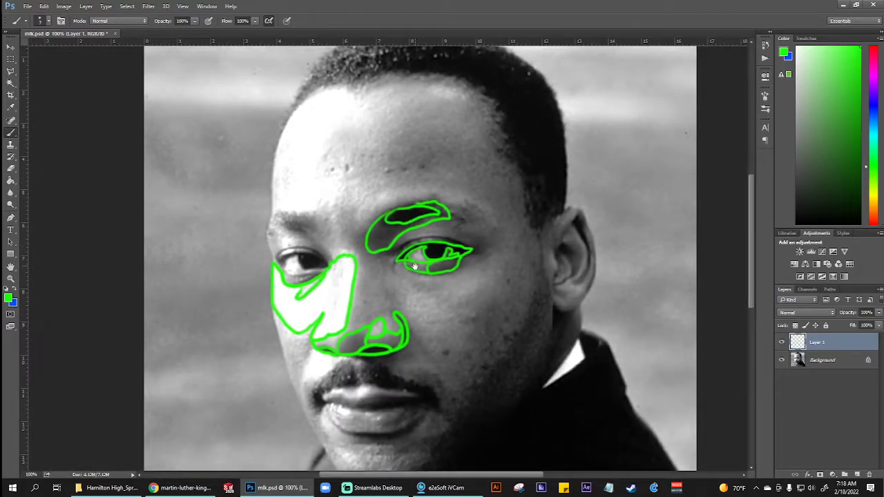
drag(416, 267, 416, 246)
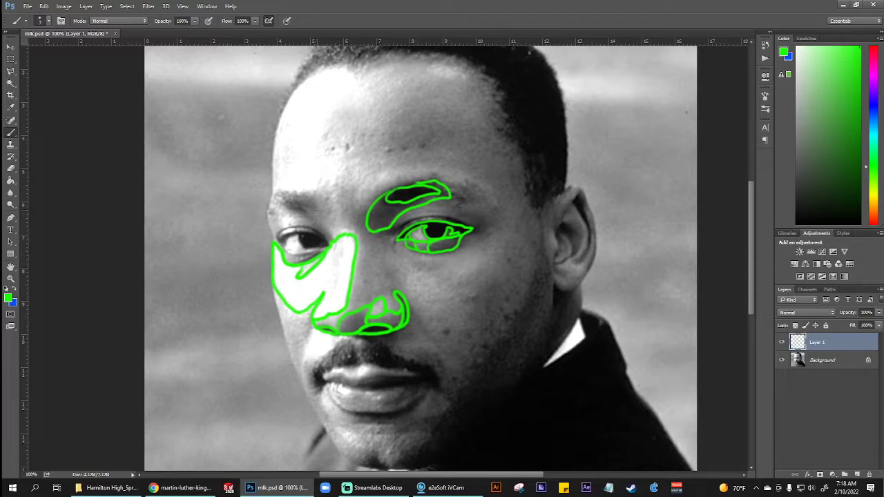
mouse_move(321, 256)
mouse_down()
mouse_move(276, 277)
mouse_move(333, 228)
mouse_up()
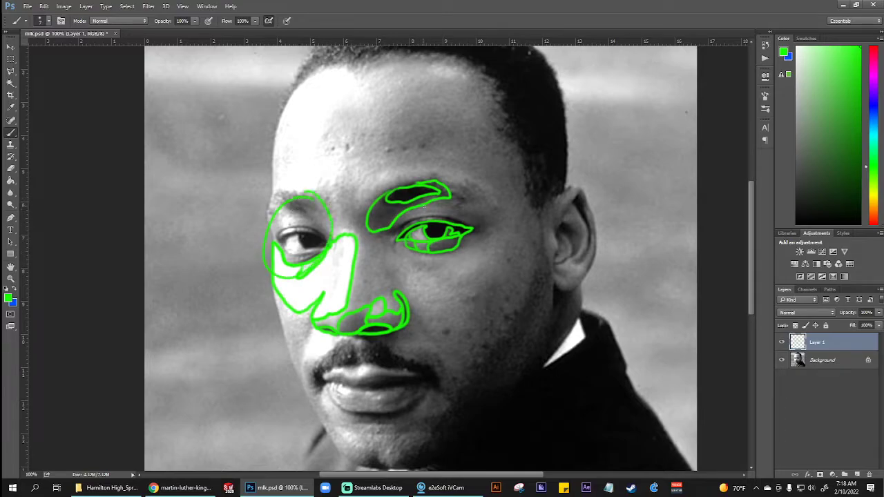
mouse_move(422, 196)
mouse_down()
mouse_move(468, 194)
mouse_move(471, 224)
mouse_up()
drag(365, 277, 386, 318)
drag(355, 356, 355, 414)
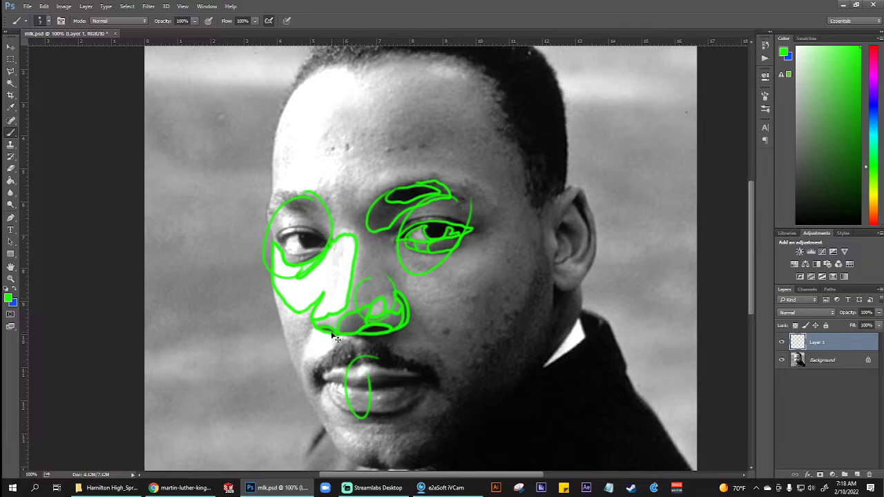
key(ctrl+z)
key(ctrl+alt+z)
key(ctrl+alt+z)
key(ctrl+alt+z)
key(ctrl+alt+z)
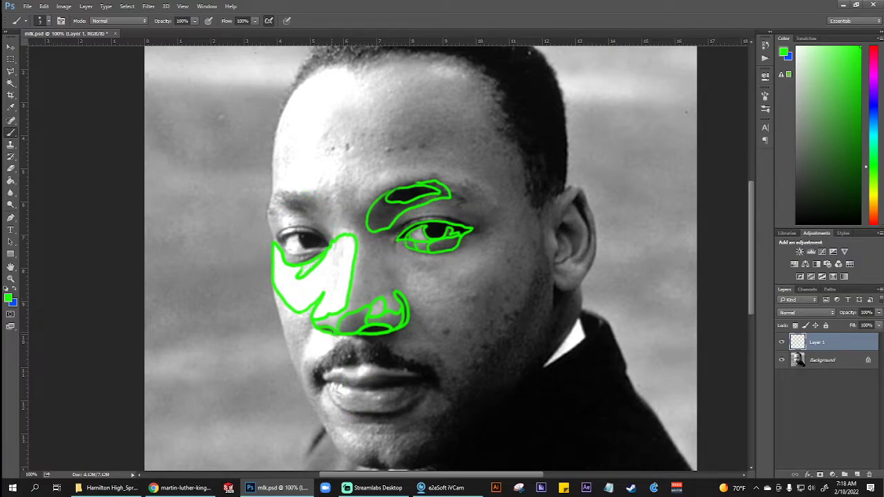